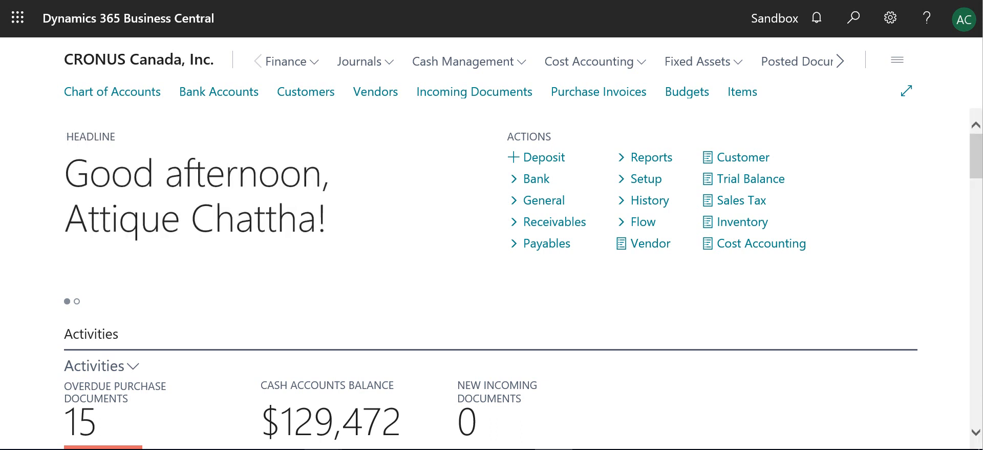
Step: Search for and open the Configuration Packages page
left_click(853, 19)
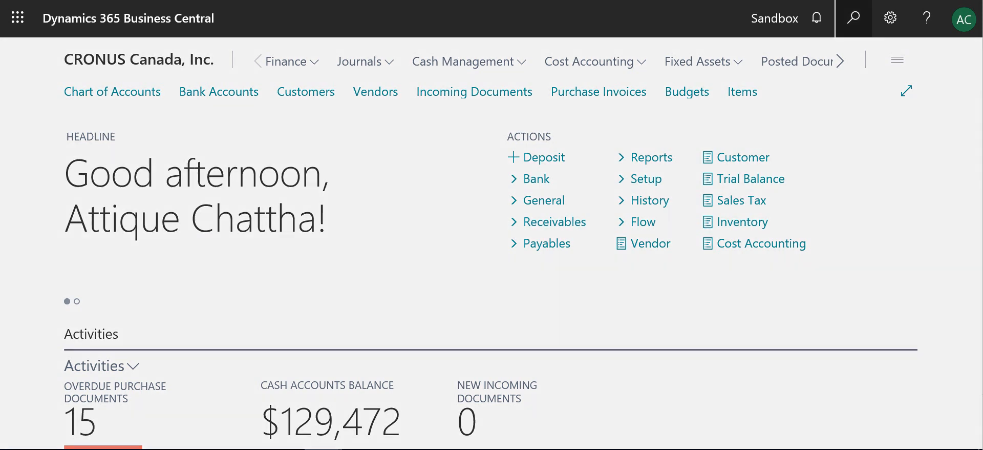
type("conf pack")
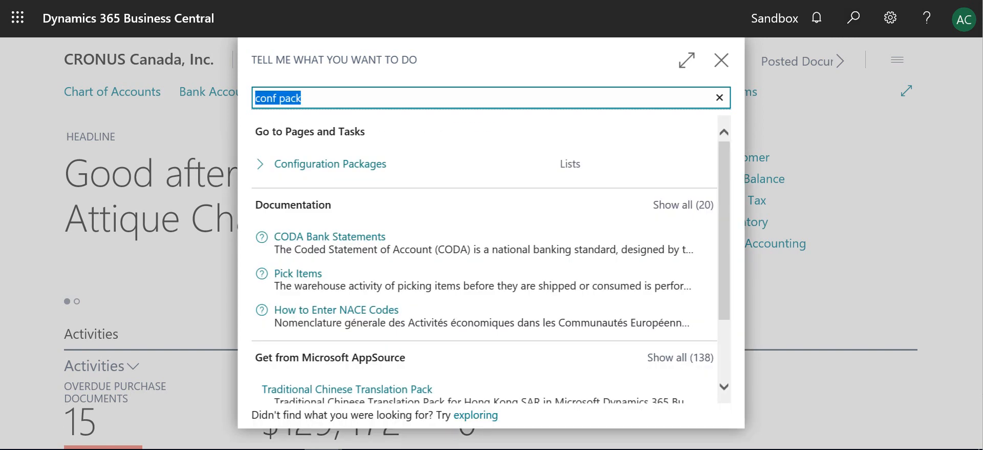
key("Return")
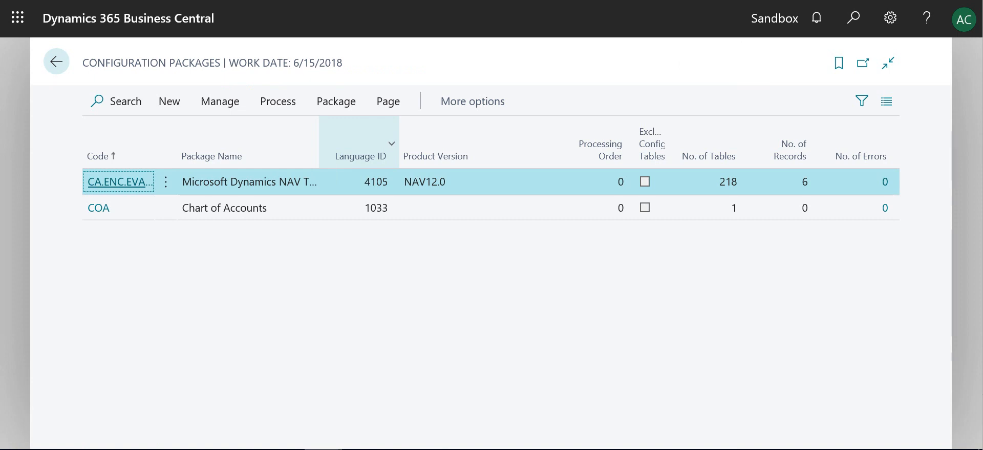
Step: Create a new configuration package with the code and package name GL Account
left_click(169, 101)
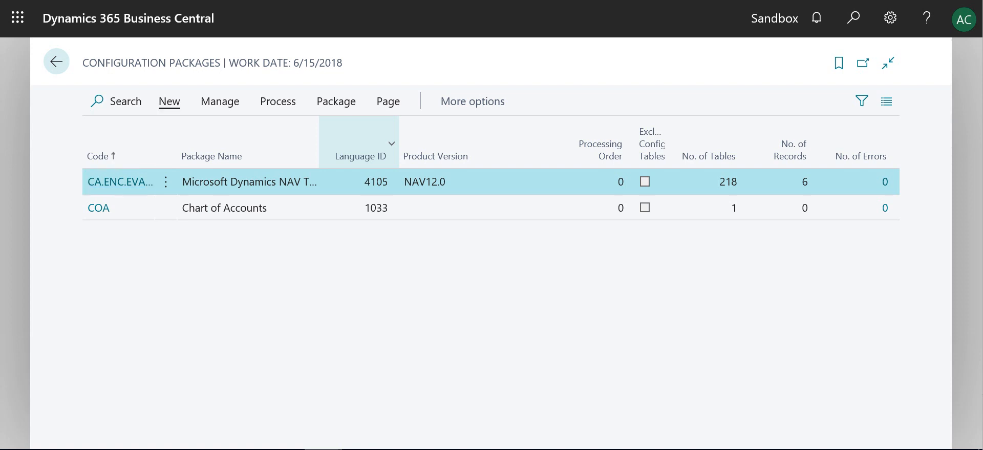
left_click(206, 133)
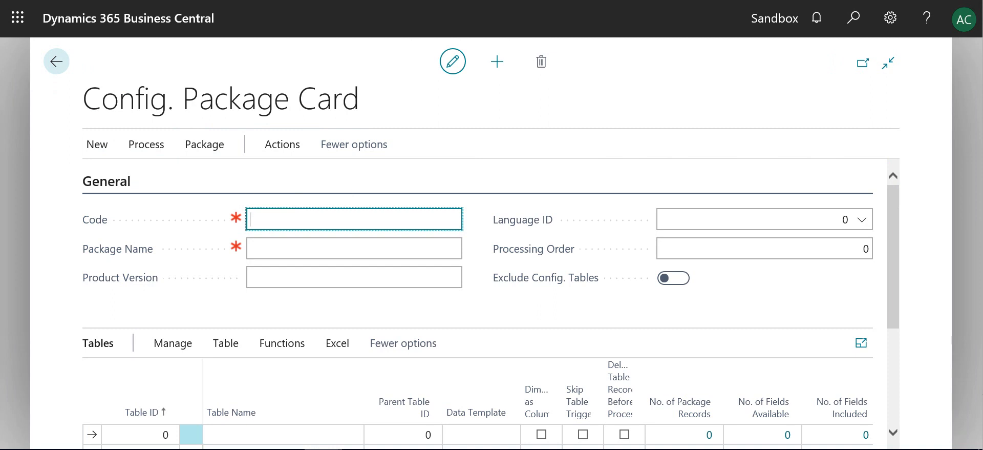
type("GL Account")
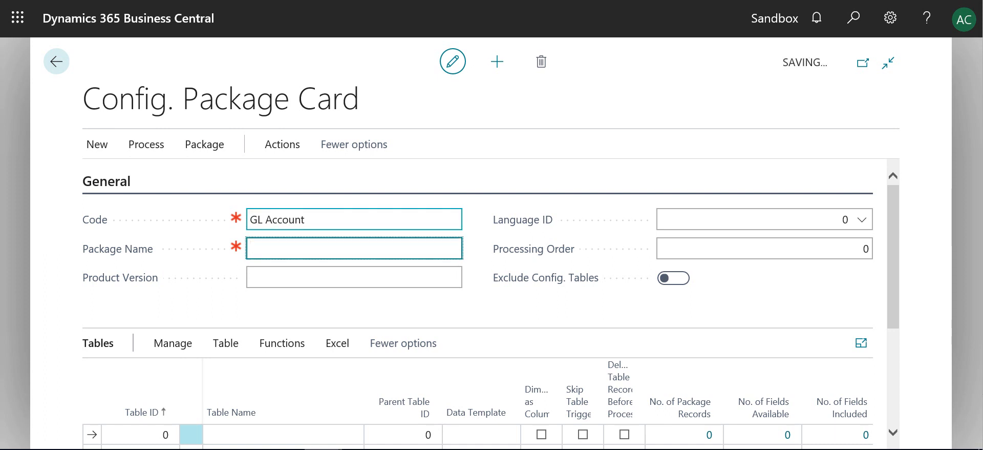
type("GL Account")
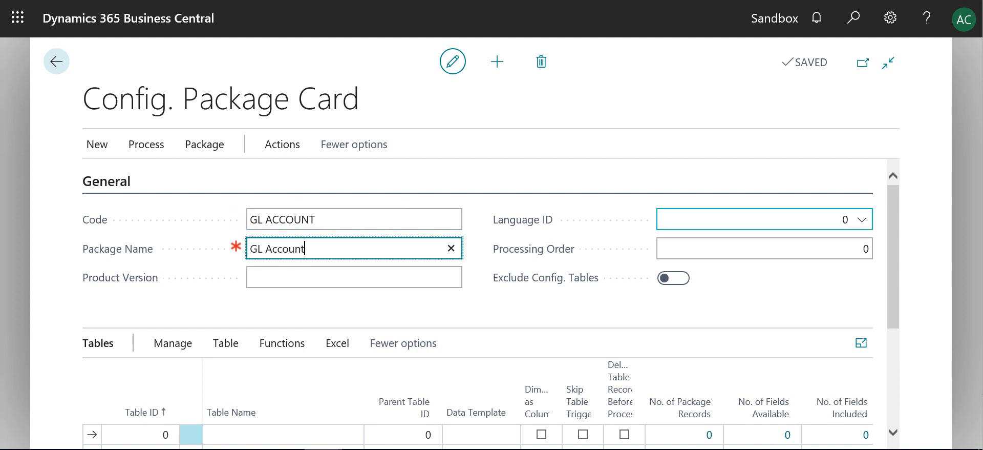
Step: Set the package's Language ID to 1033, English (United States)
left_click(764, 219)
type("10")
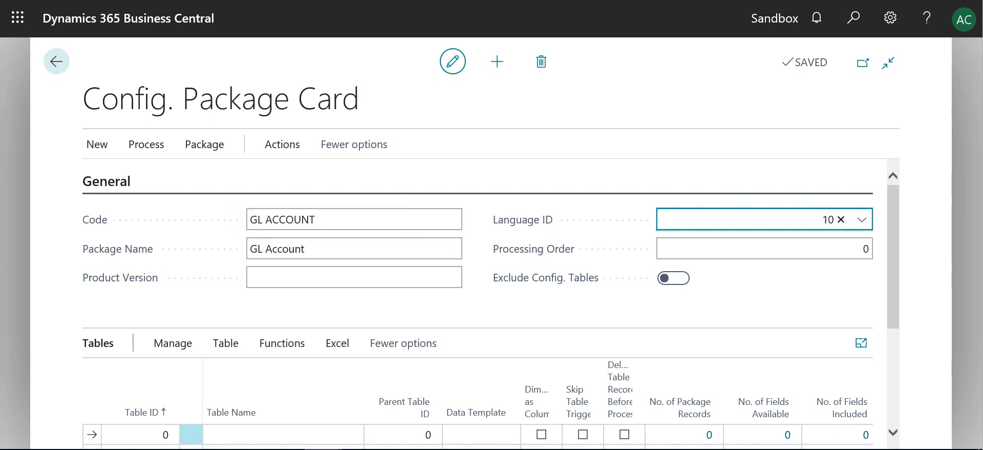
type("33")
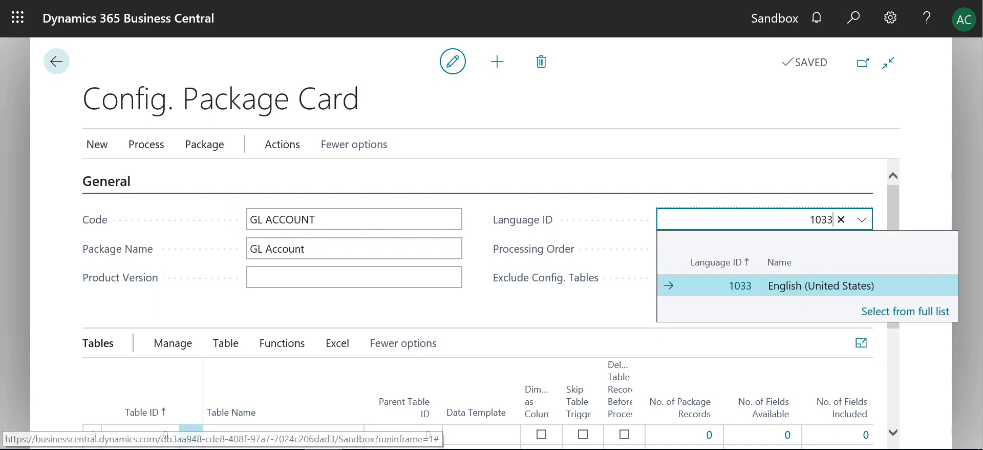
left_click(740, 286)
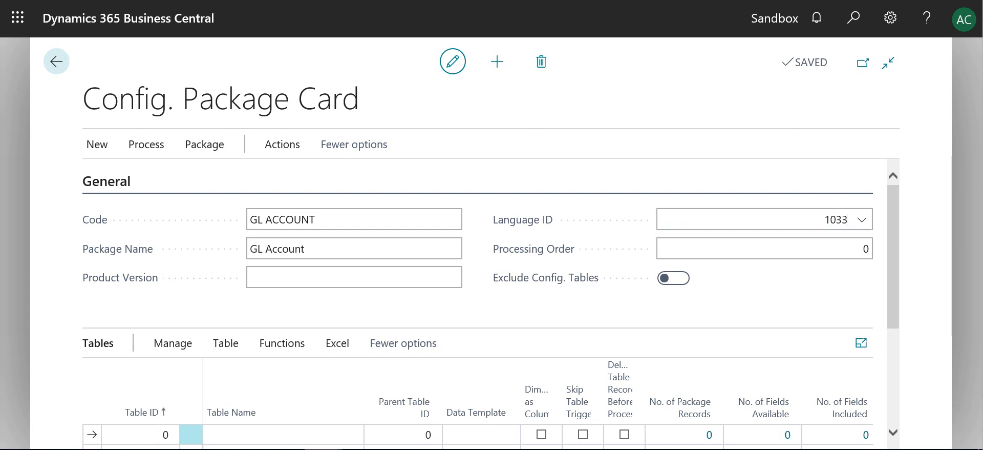
Step: Add table 15, G/L Account, as a table line of the package
scroll(490, 304, "down", 2)
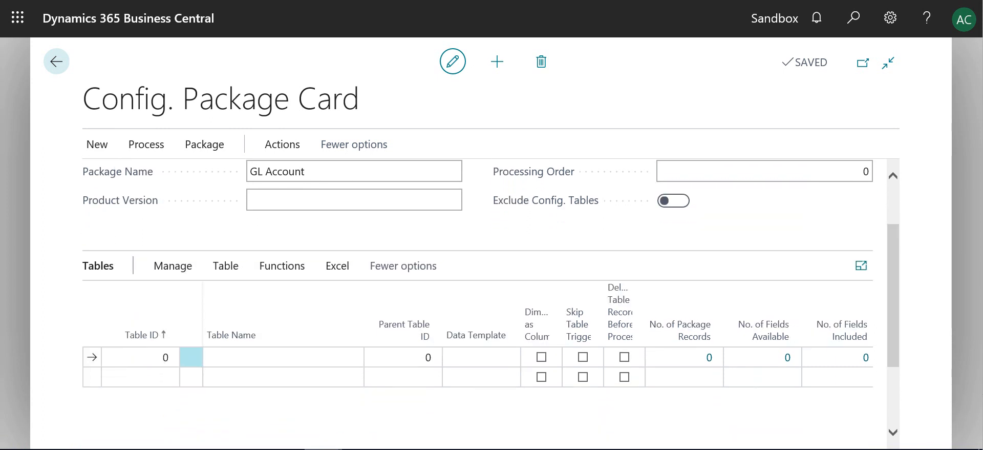
scroll(490, 304, "down", 1)
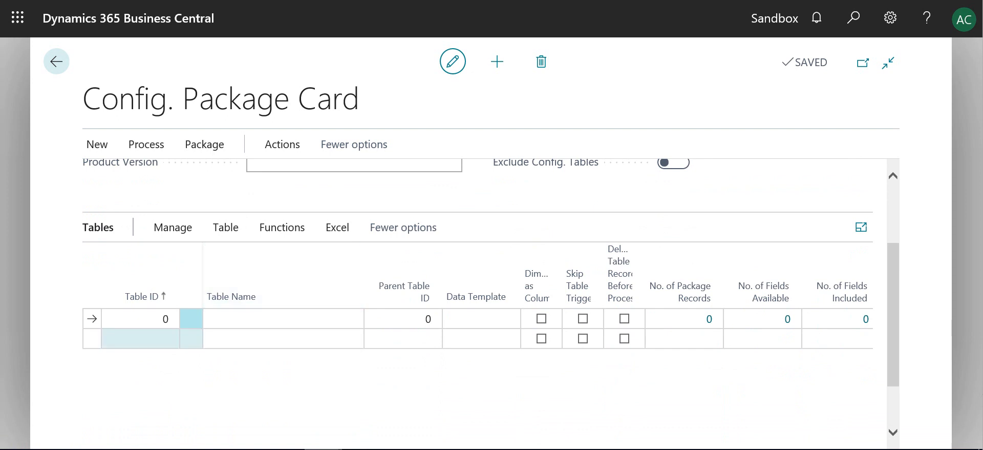
left_click(141, 318)
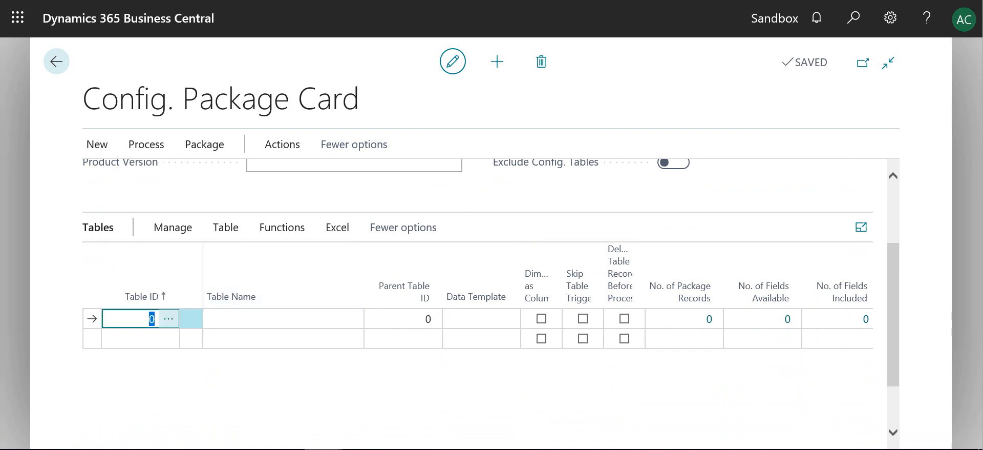
left_click(168, 318)
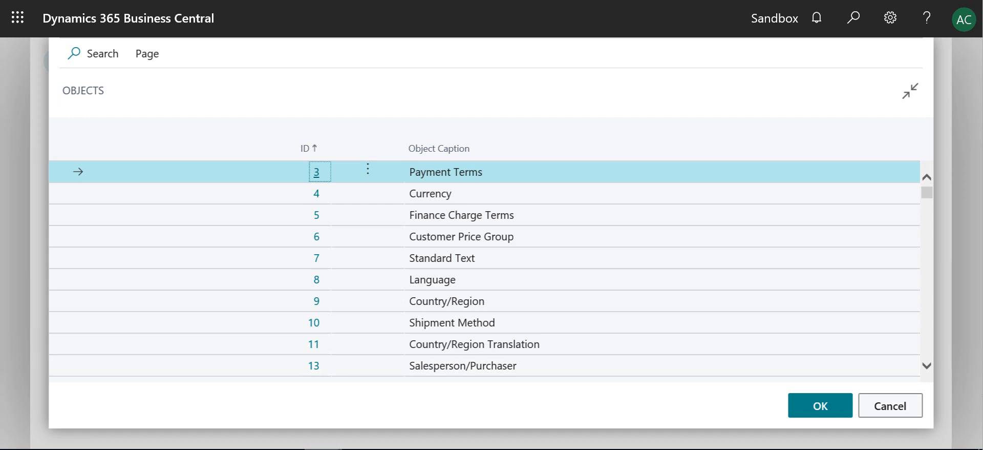
left_click(891, 405)
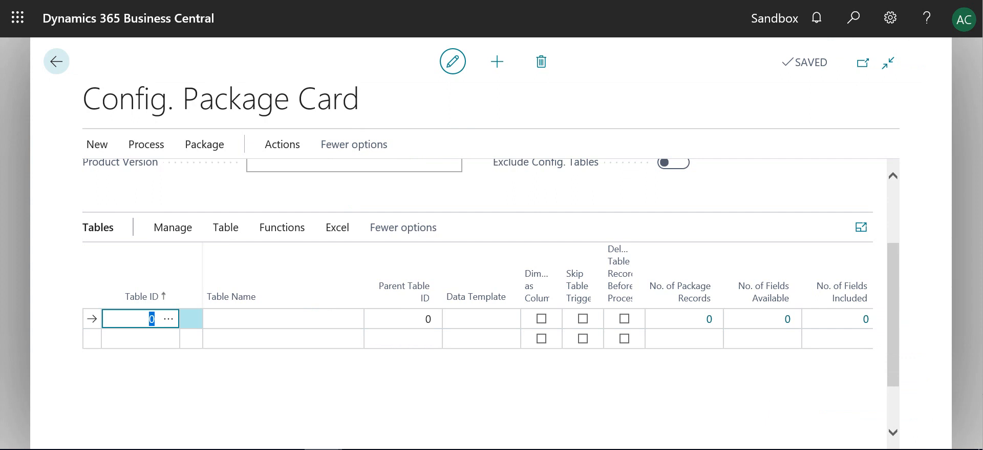
type("15")
key("Tab")
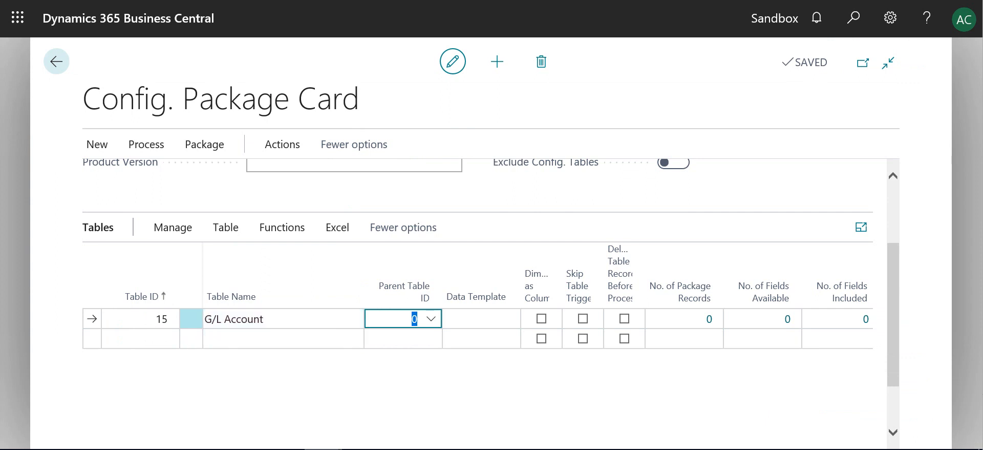
left_click(140, 338)
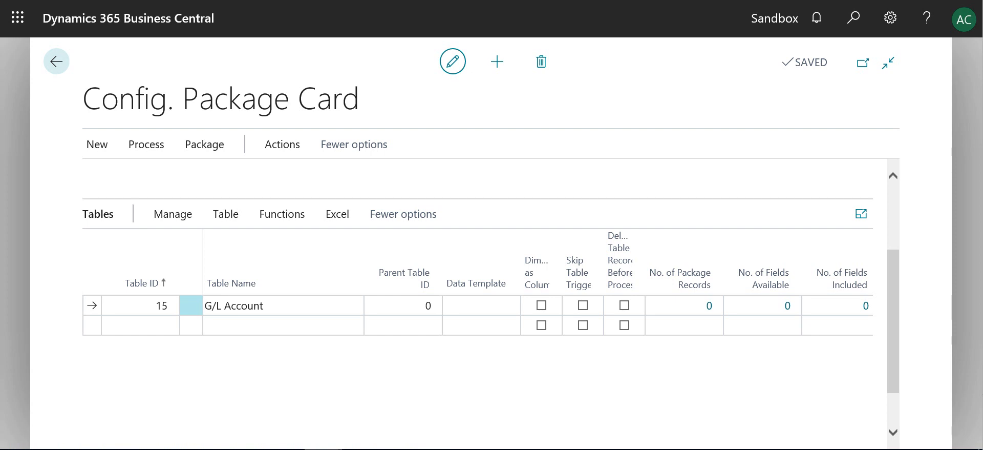
Step: Review the fields available and included for the G/L Account table in the package
scroll(477, 282, "down", 1)
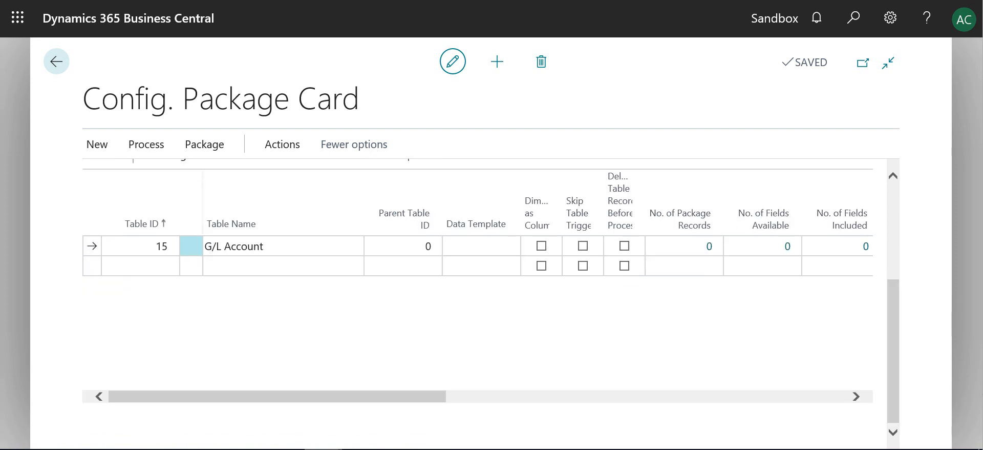
left_click_drag(277, 396, 400, 396)
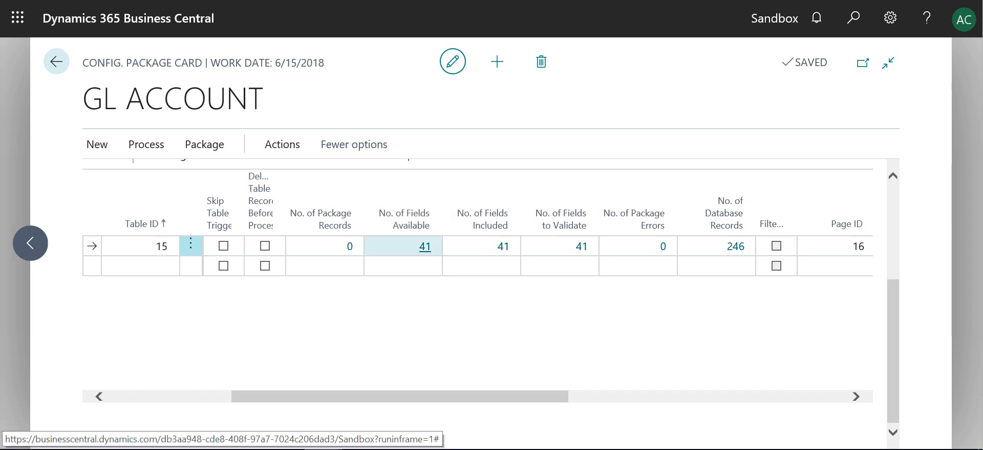
left_click(425, 247)
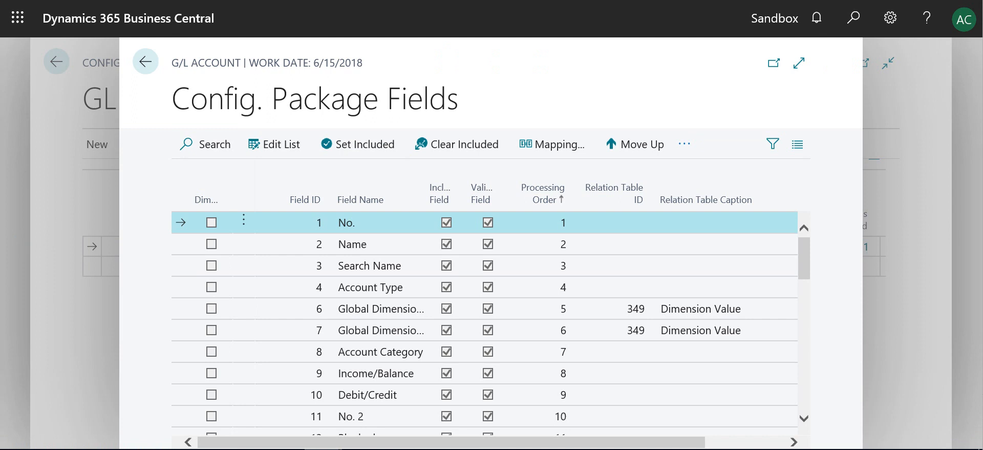
scroll(484, 323, "down", 3)
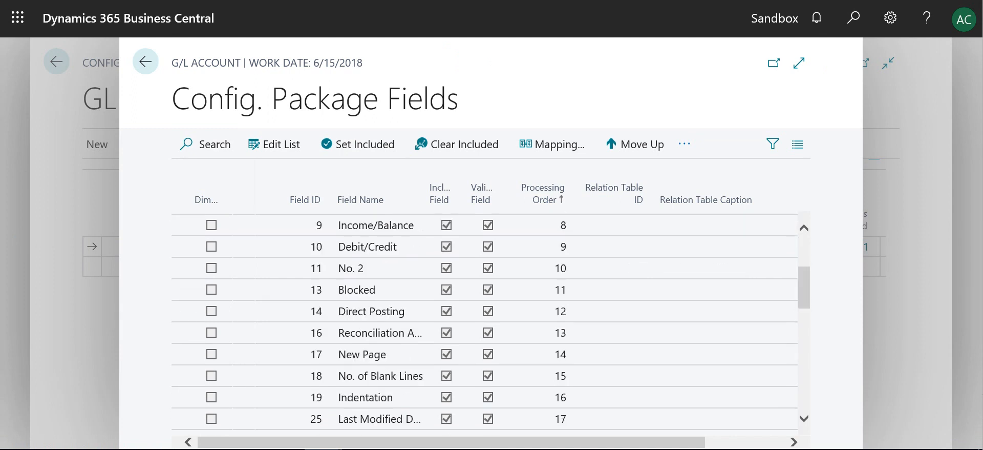
scroll(484, 323, "down", 1)
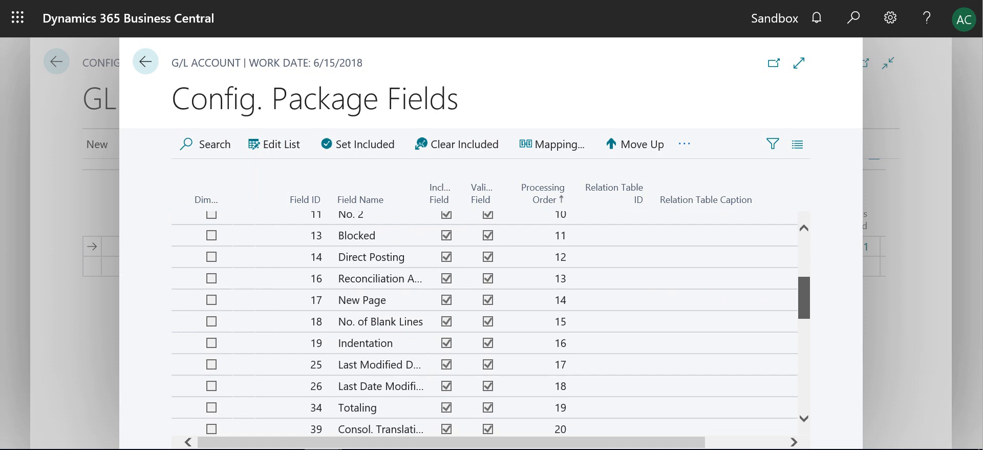
scroll(485, 323, "down", 2)
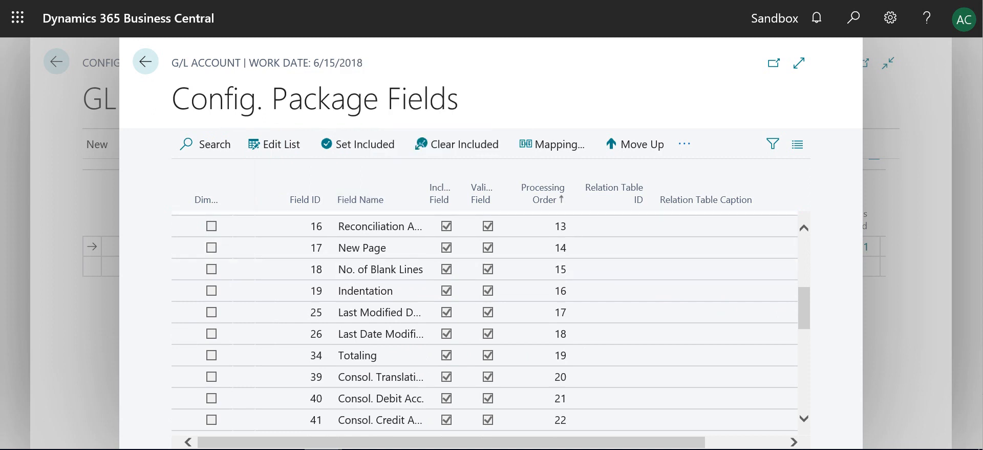
key("Escape")
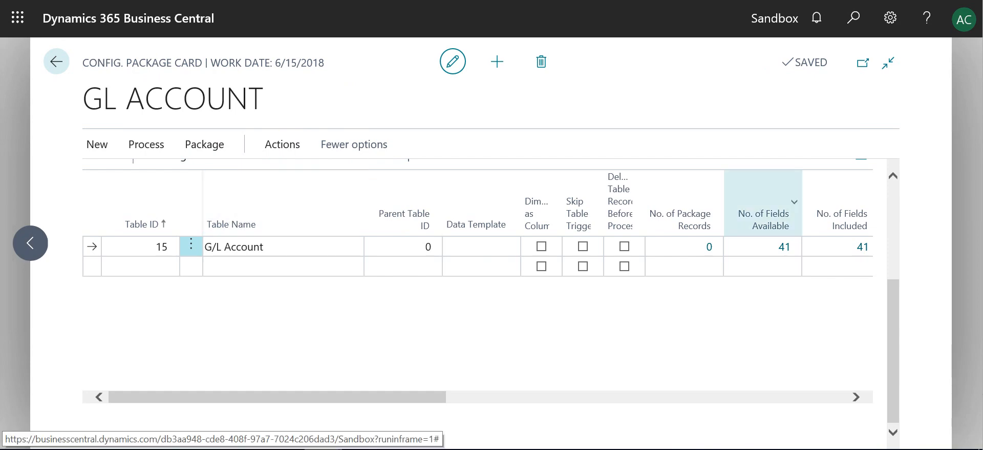
scroll(763, 256, "up", 2)
scroll(491, 291, "up", 2)
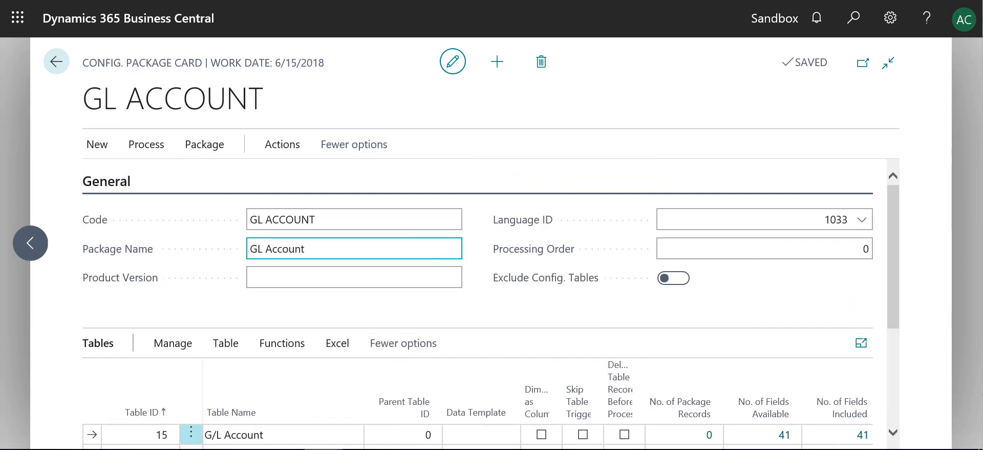
left_click(204, 144)
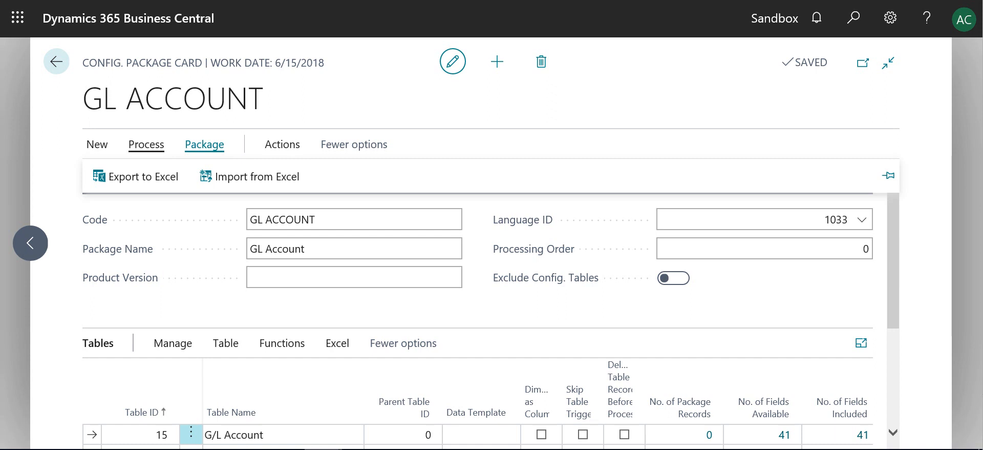
left_click(146, 144)
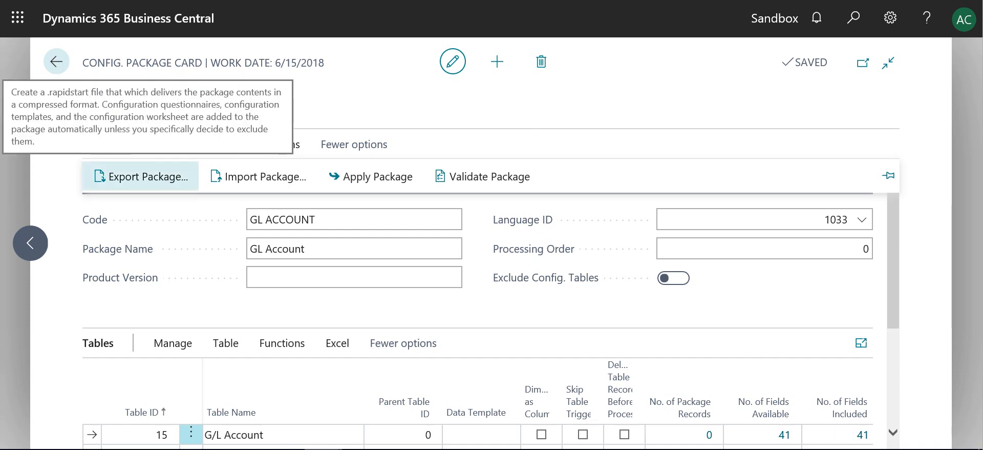
left_click(482, 176)
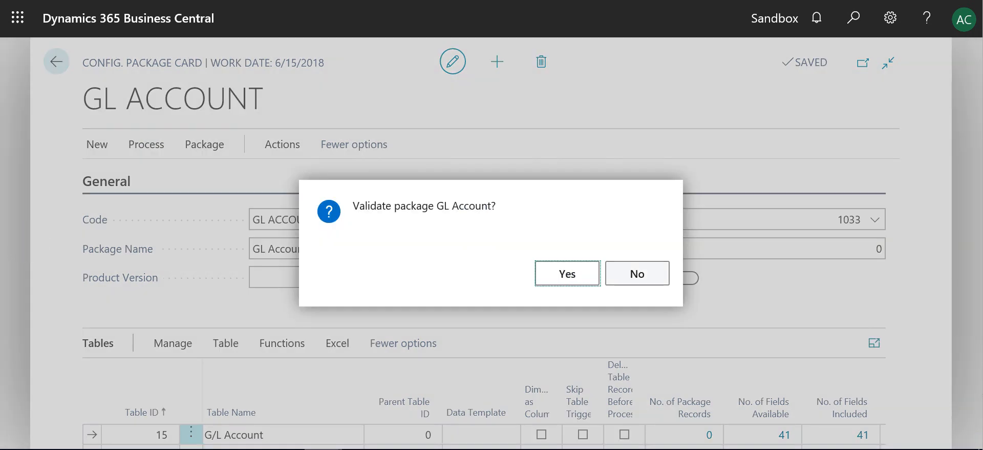
left_click(637, 274)
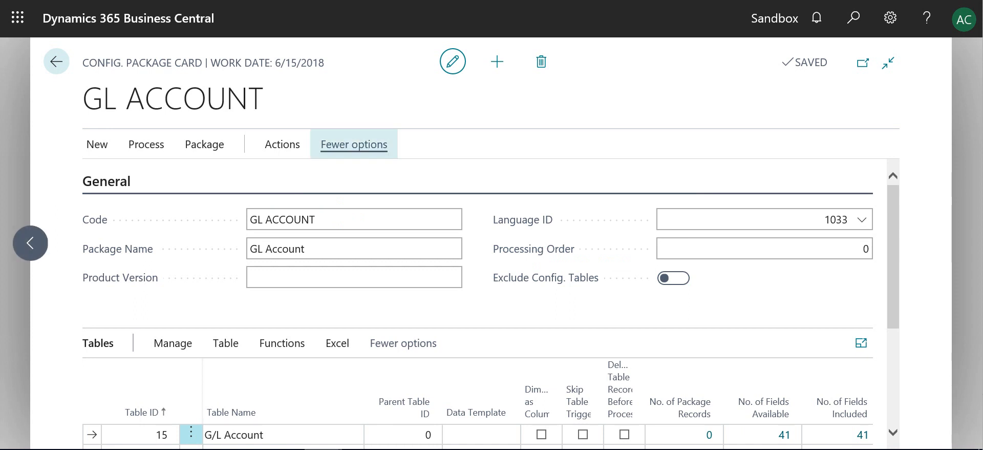
Step: Close the package card and select the GL Account package in the Configuration Packages list
left_click(146, 144)
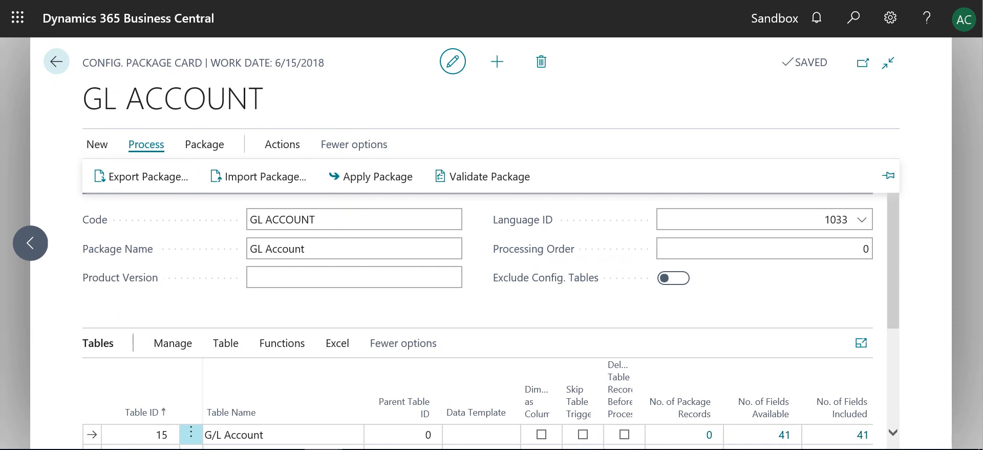
key("Escape")
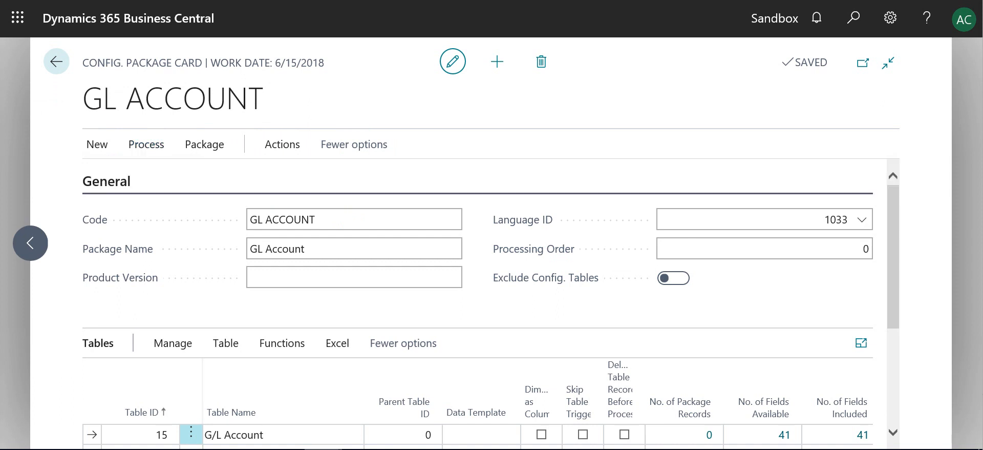
key("Escape")
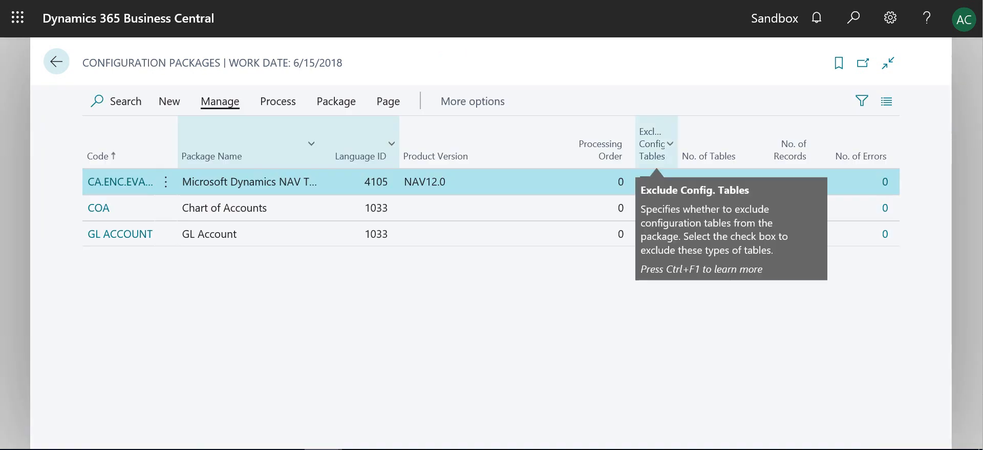
left_click(169, 101)
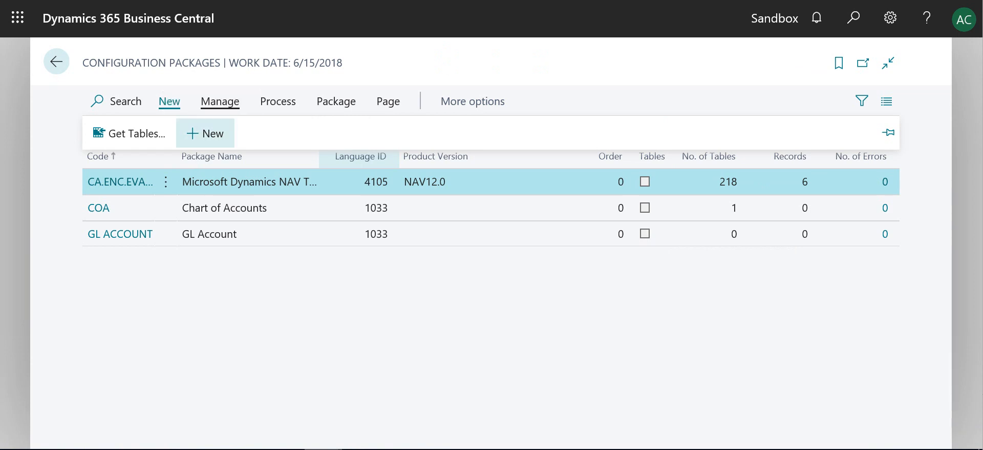
left_click(278, 101)
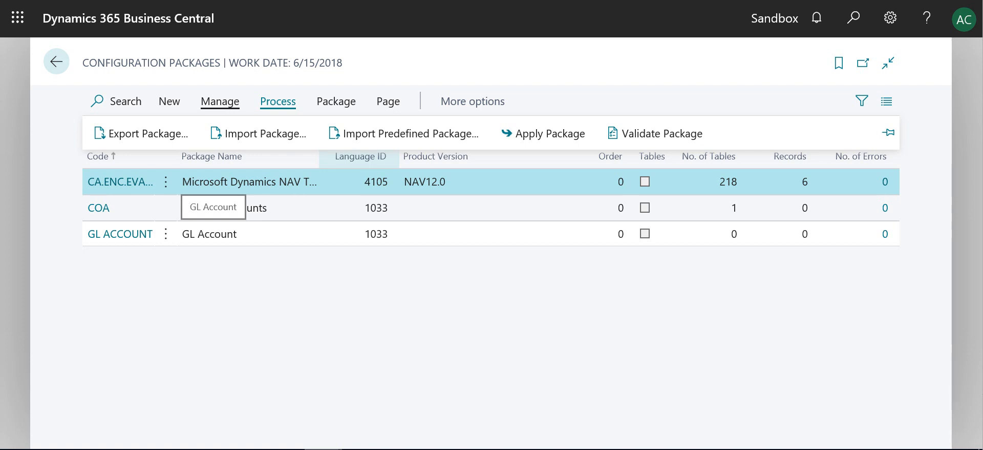
left_click(210, 233)
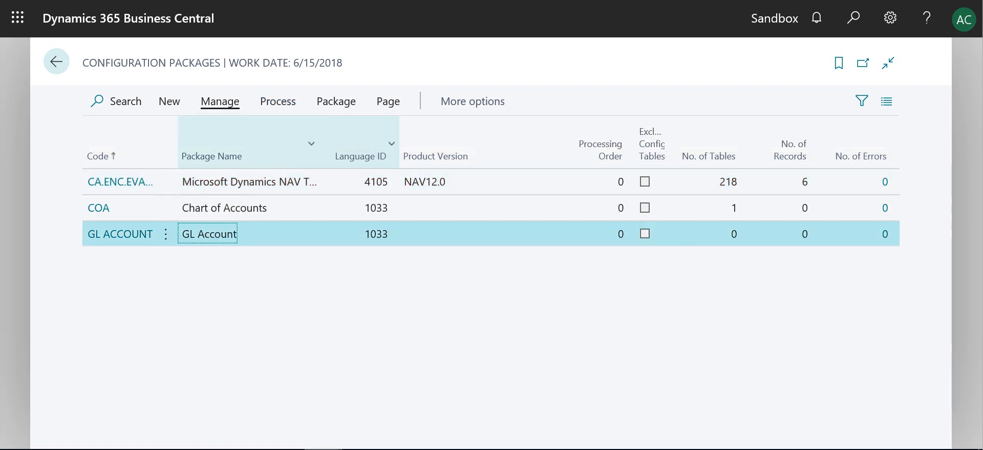
left_click(278, 102)
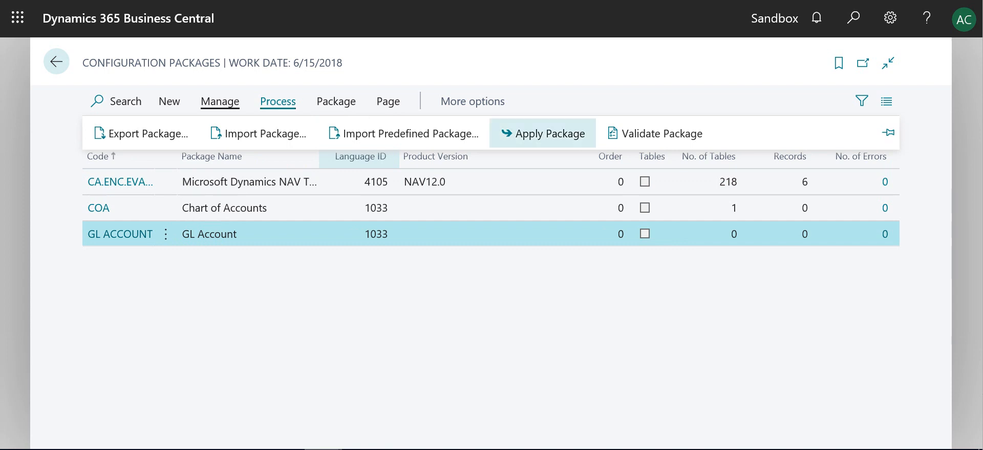
left_click(278, 101)
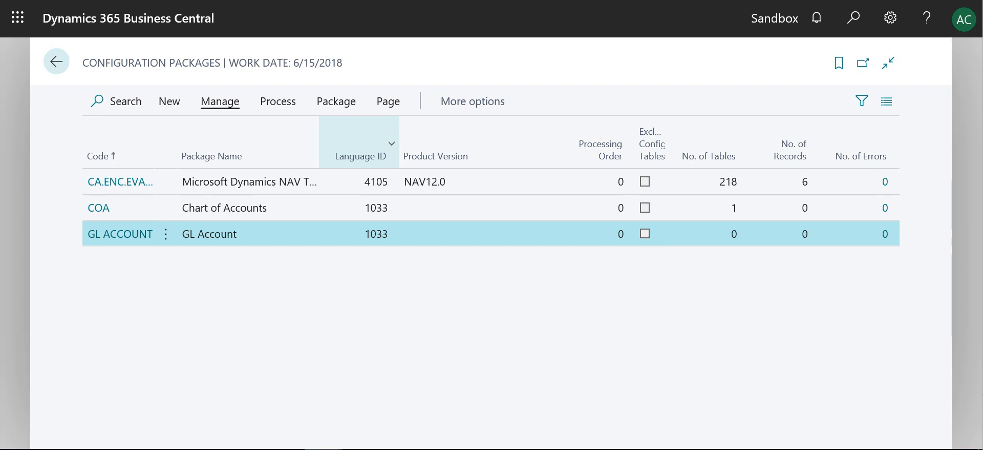
Step: Search for gl setup, open the General Ledger Setup page, and review its Dimensions section
left_click(853, 17)
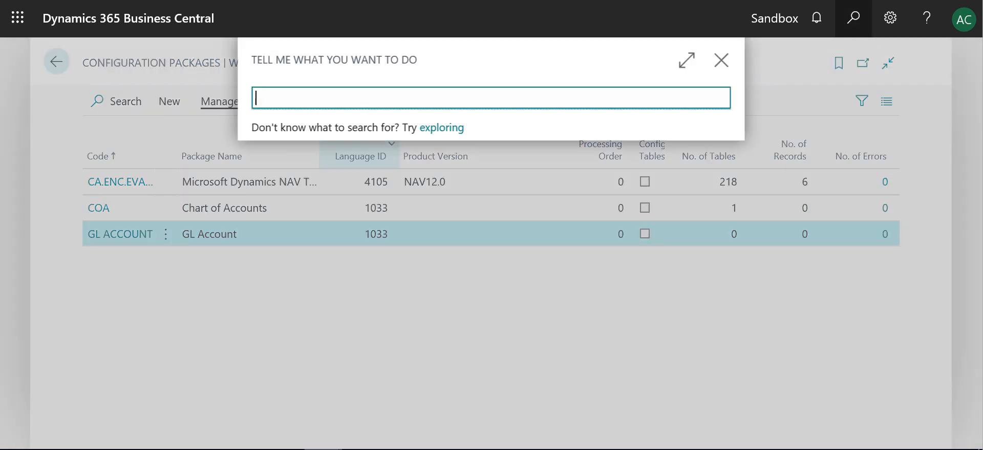
type("gl setup")
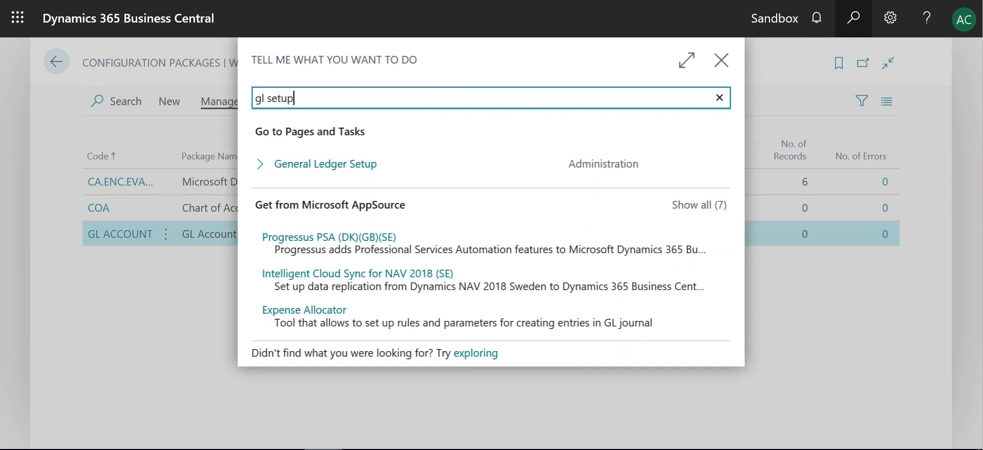
left_click(325, 164)
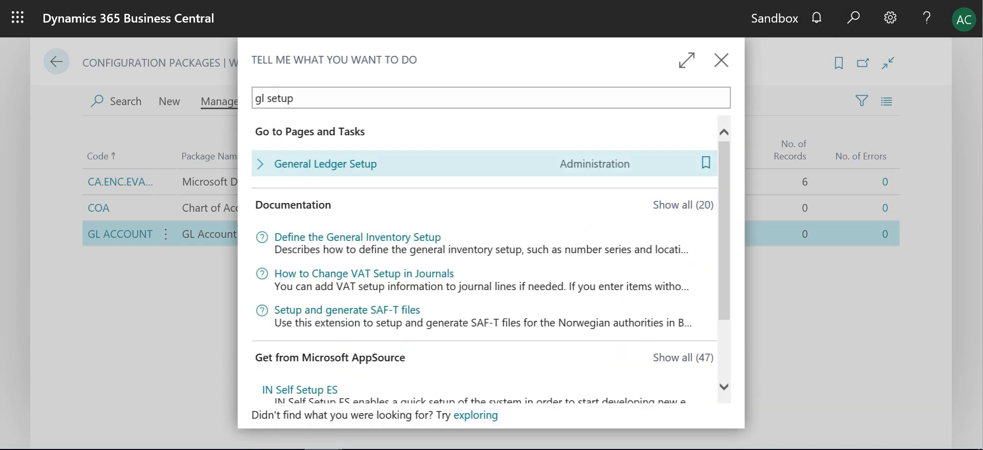
key("Return")
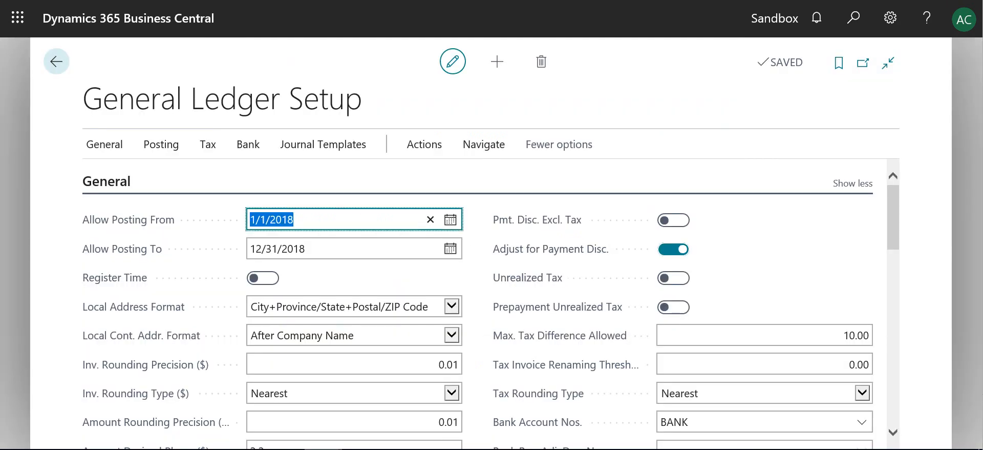
left_click_drag(893, 217, 893, 332)
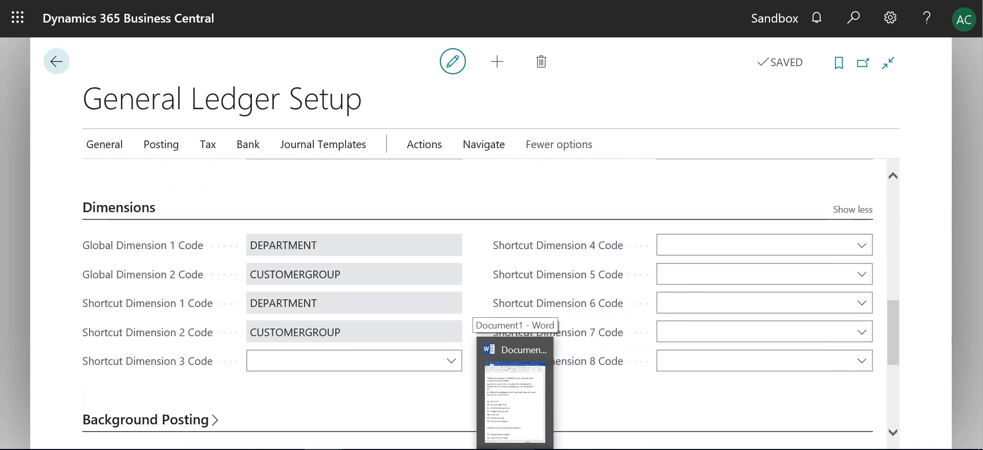